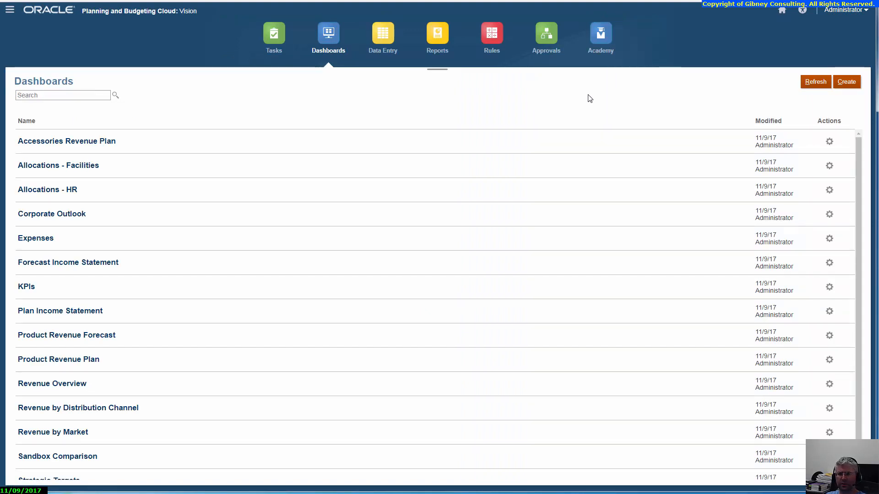
# Step: Create a new dashboard and name it "Product Revenue Fcst Dashboard"
pyautogui.click(847, 82)
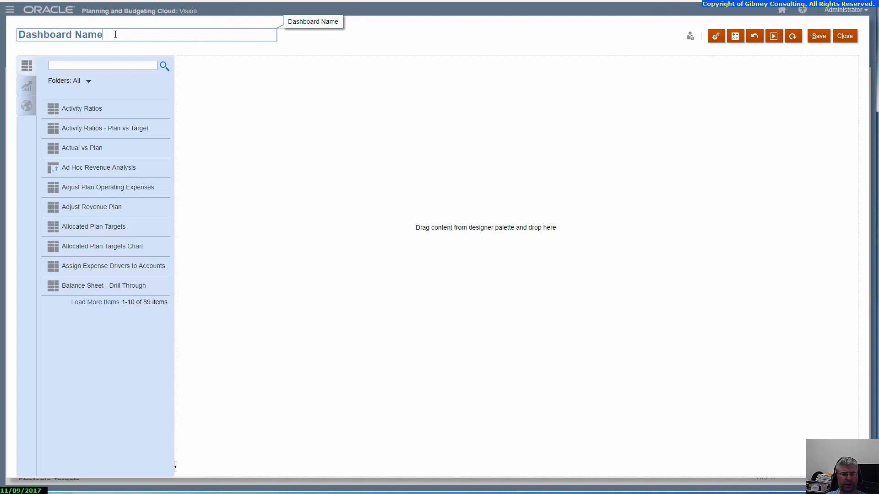
pyautogui.moveTo(115, 34); pyautogui.dragTo(14, 31)
pyautogui.press('BackSpace')
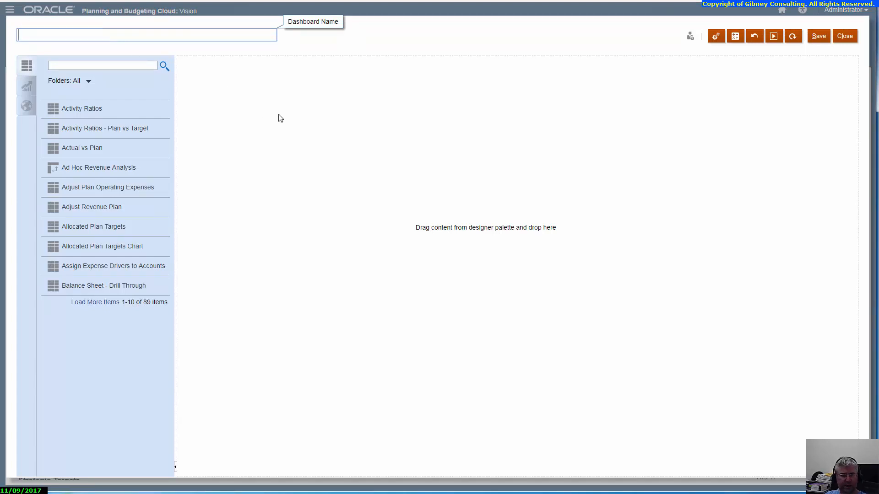
pyautogui.click(877, 286)
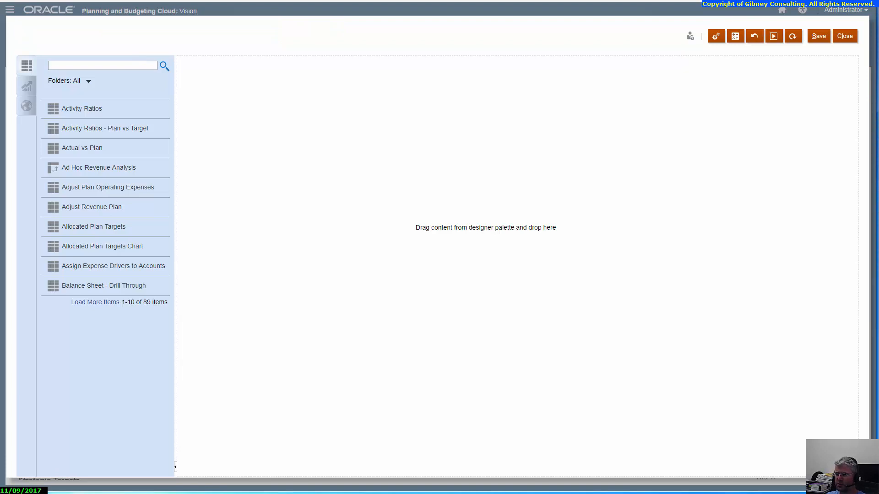
pyautogui.click(395, 23)
pyautogui.click(75, 37)
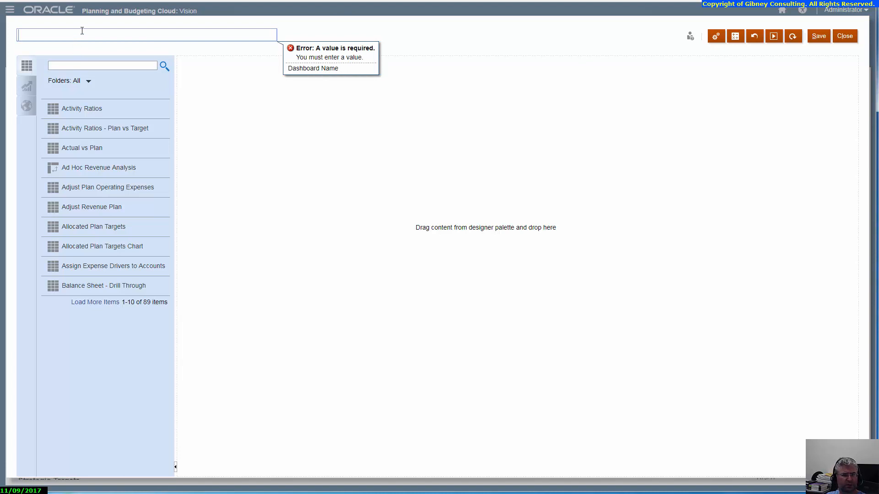
pyautogui.write('Pro')
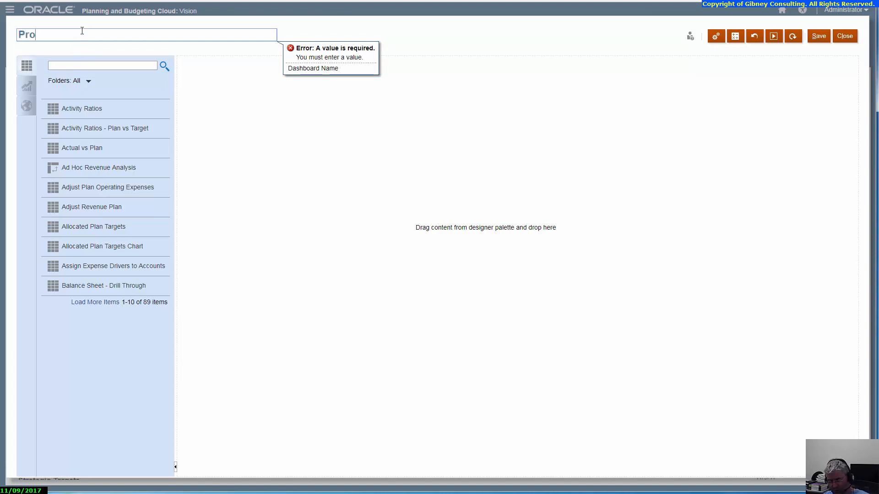
pyautogui.write('duct ')
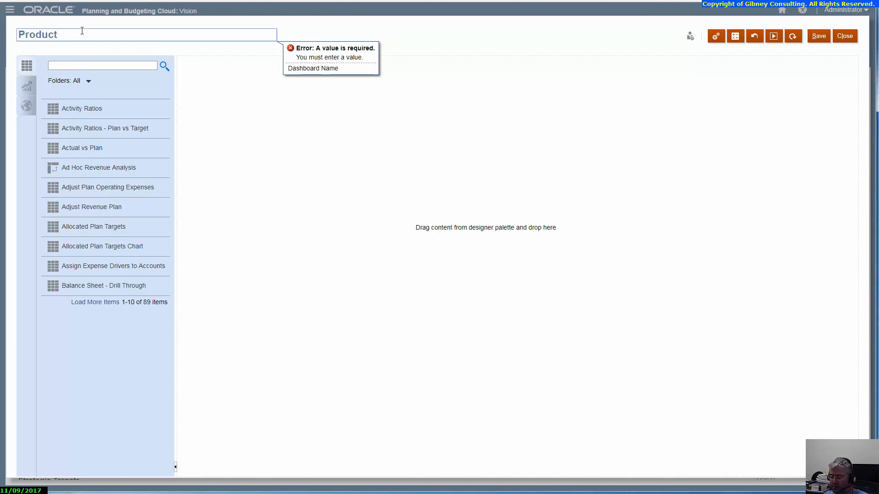
pyautogui.write('Revenue')
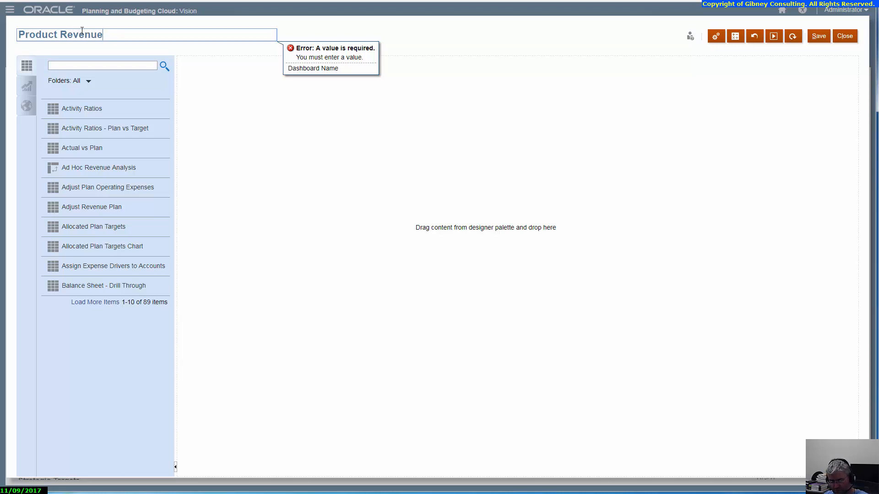
pyautogui.write(' Fcst D')
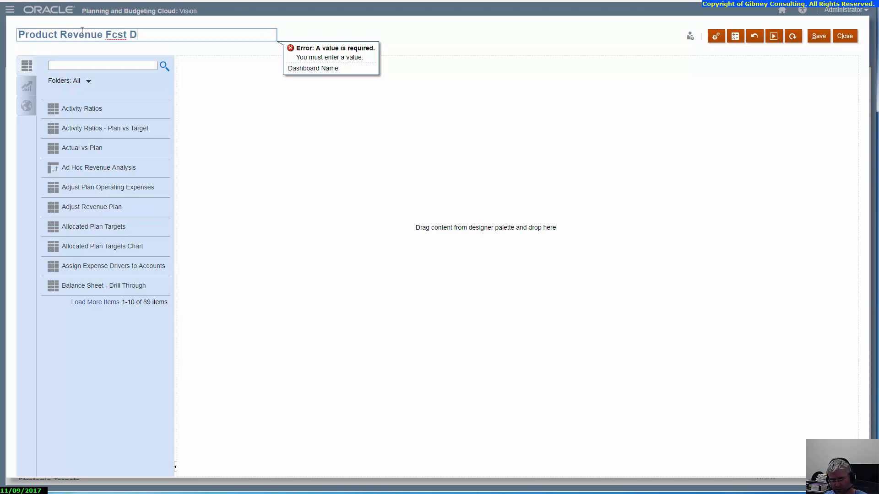
pyautogui.write('ashboard')
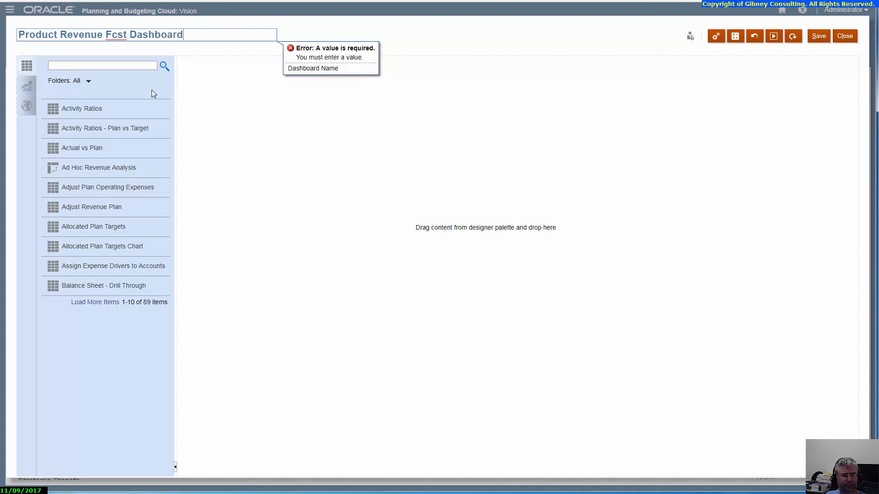
pyautogui.click(226, 116)
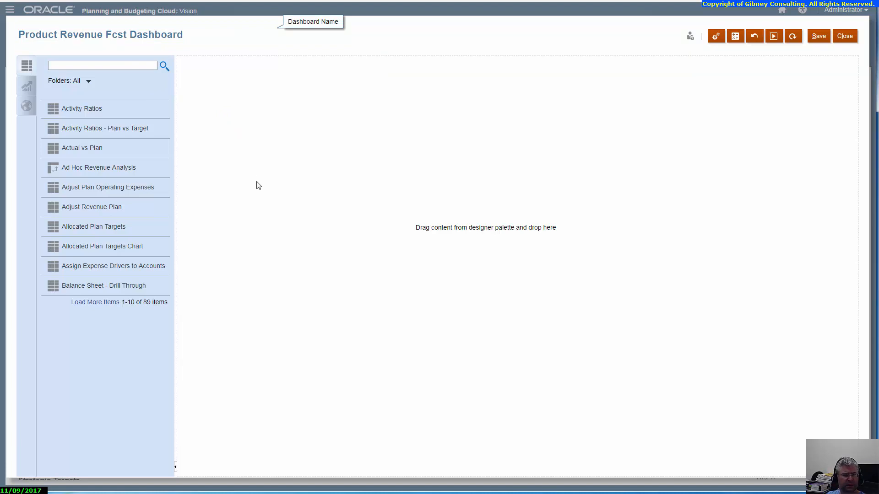
# Step: Search the available forms for "Revenue" and place the Revenue Forecast - Revenue Assumptions form on the empty canvas
pyautogui.click(102, 66)
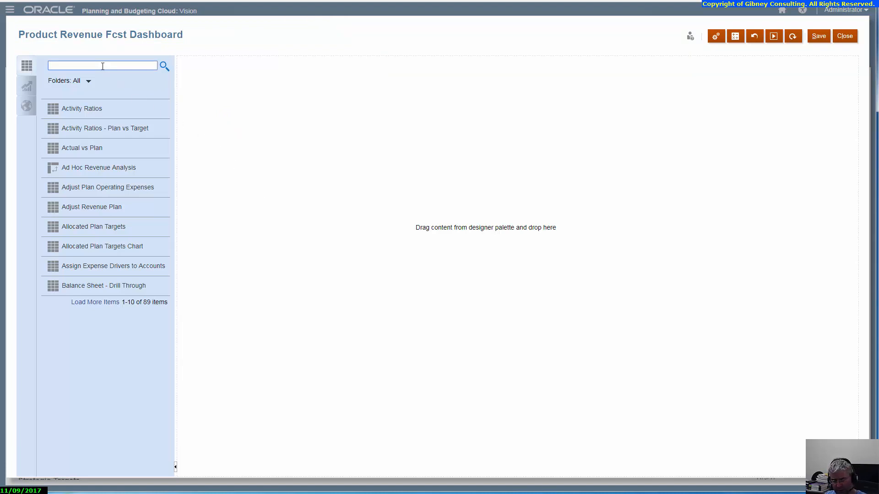
pyautogui.write('Revenu')
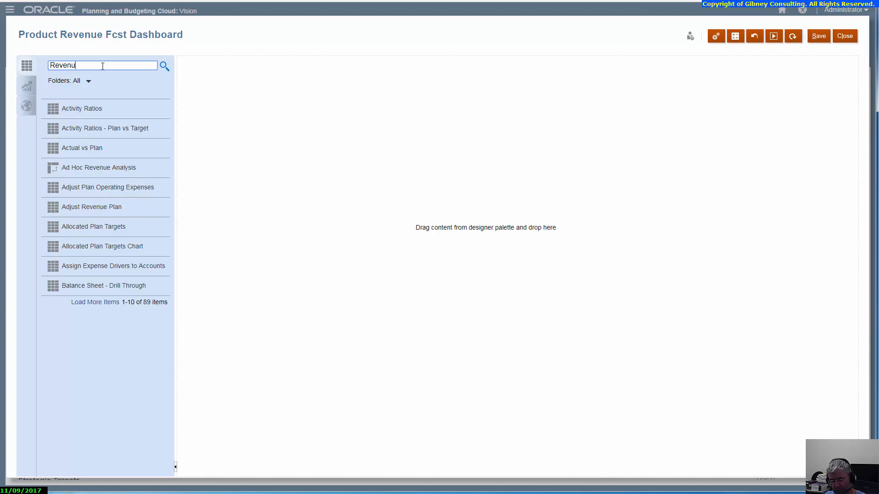
pyautogui.write('e')
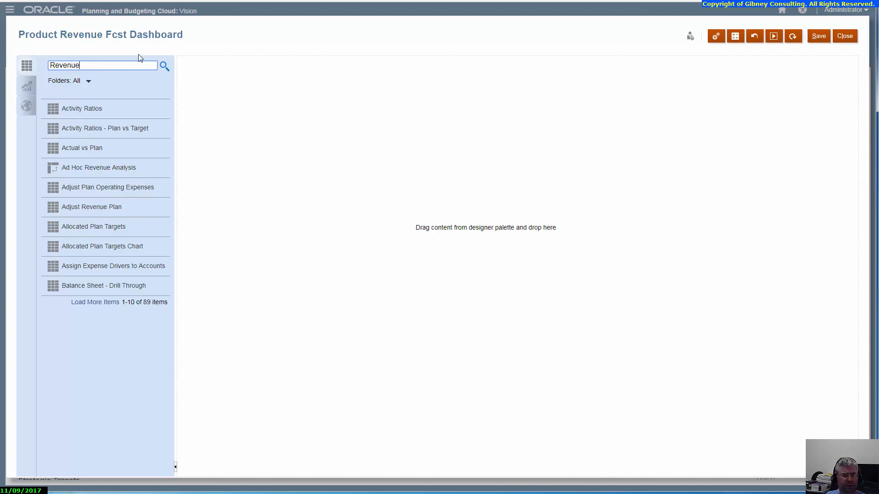
pyautogui.click(164, 66)
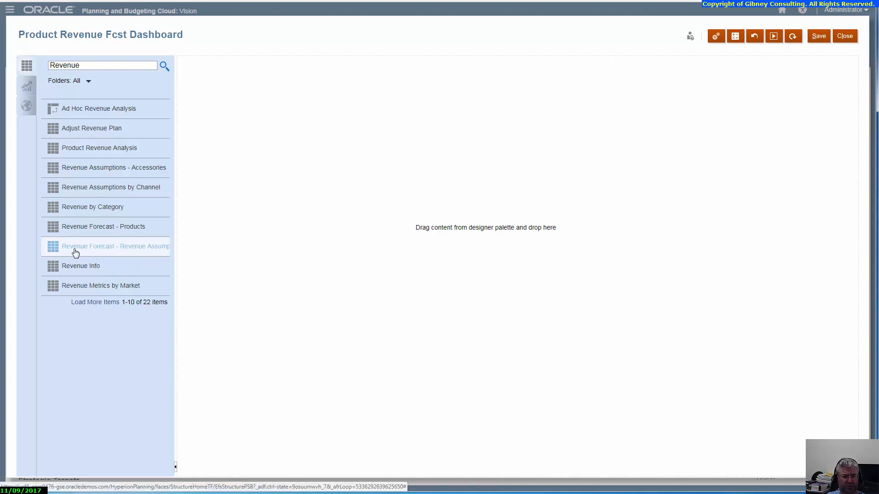
pyautogui.moveTo(72, 251); pyautogui.dragTo(462, 186)
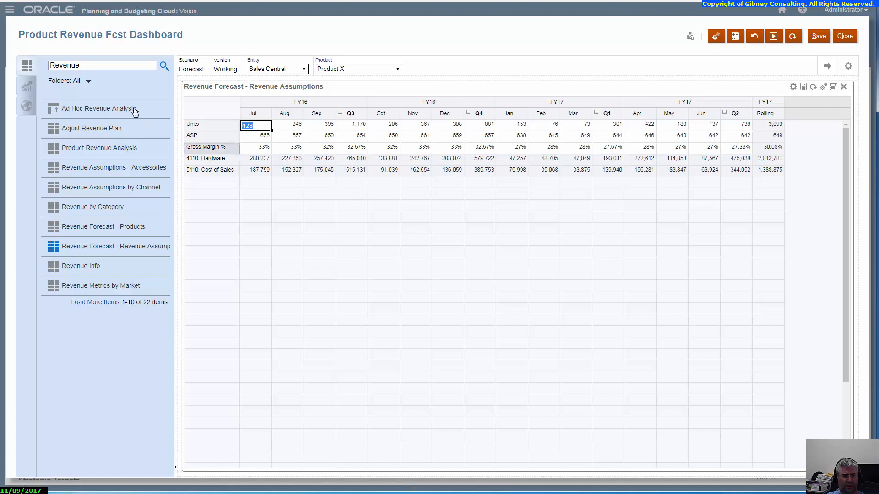
# Step: Load more of the matching forms and add Revenue Trends Forecast beneath the Revenue Assumptions form
pyautogui.click(104, 303)
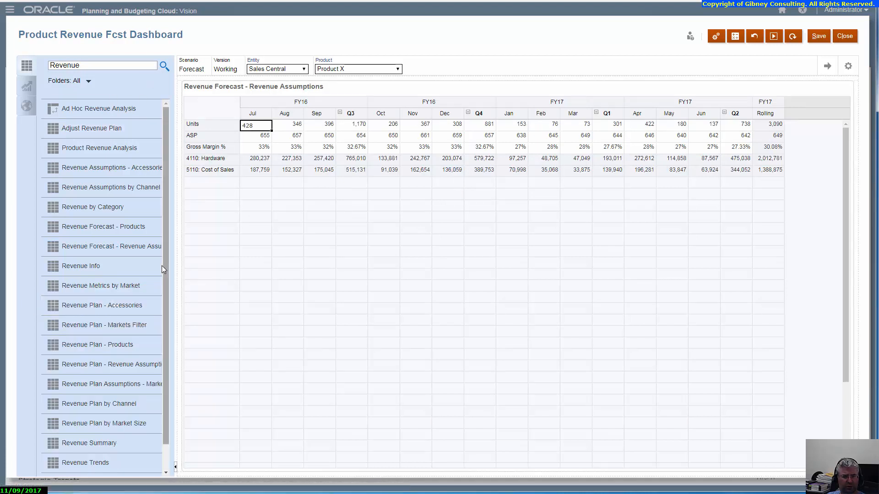
pyautogui.scroll(-2, 165, 267)
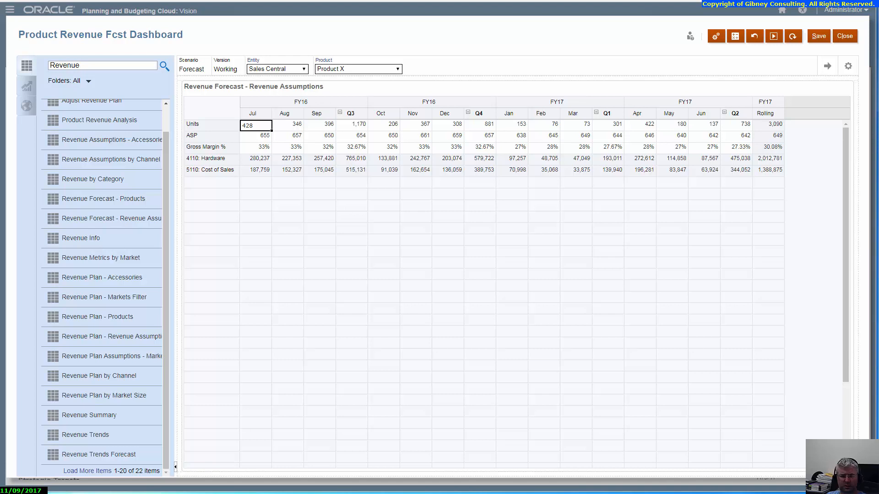
pyautogui.moveTo(103, 458); pyautogui.dragTo(314, 475)
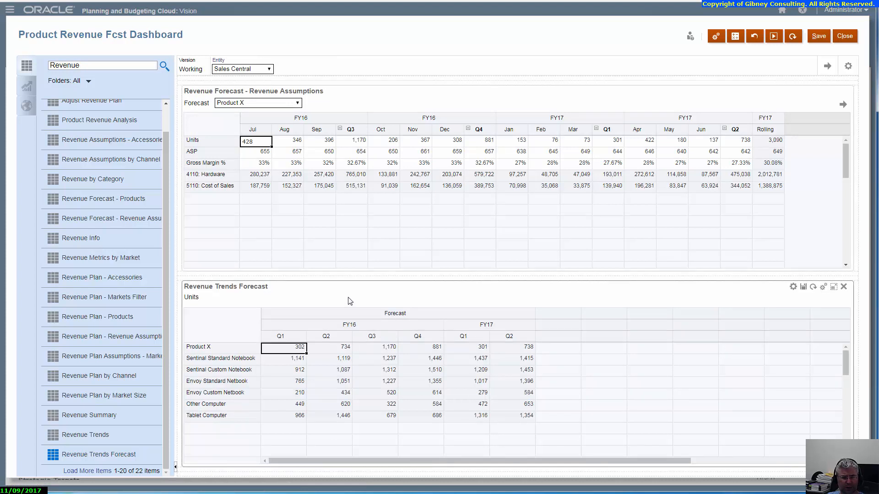
# Step: Find the Gross Margin Forecast form by searching "Gross Margin", place it to the right of Revenue Trends Forecast, and save the dashboard
pyautogui.doubleClick(93, 68)
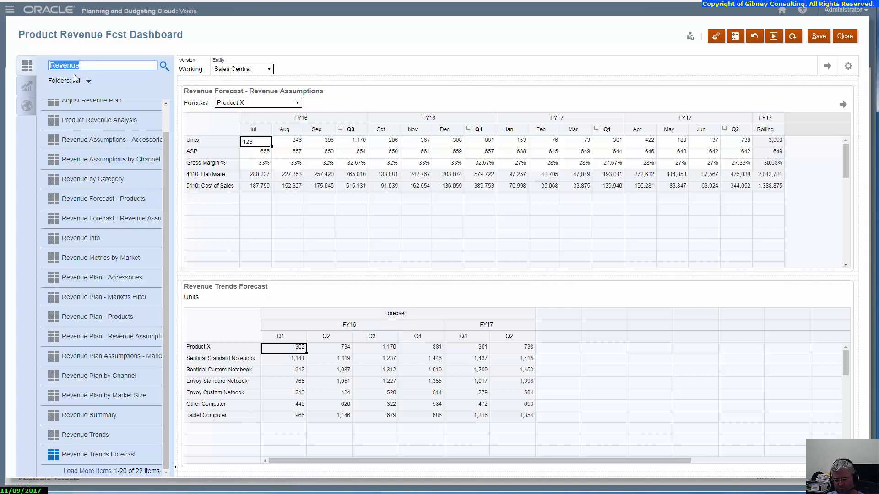
pyautogui.write('Gross ')
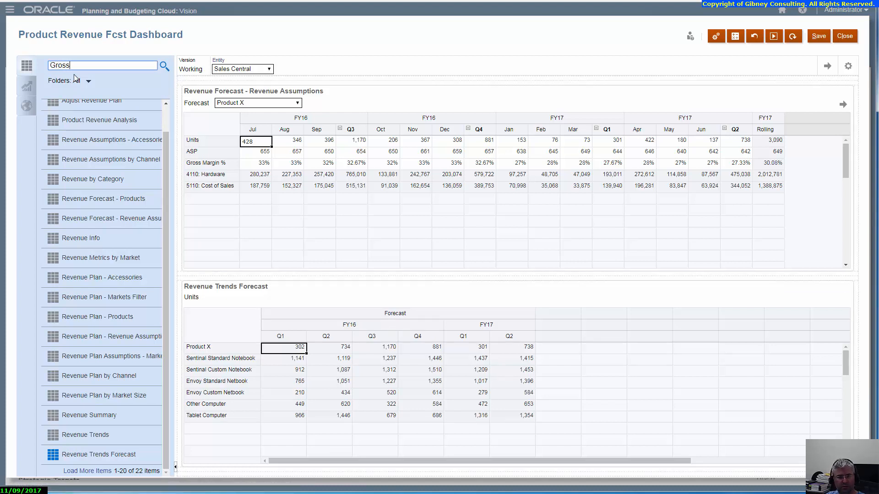
pyautogui.write('Margin')
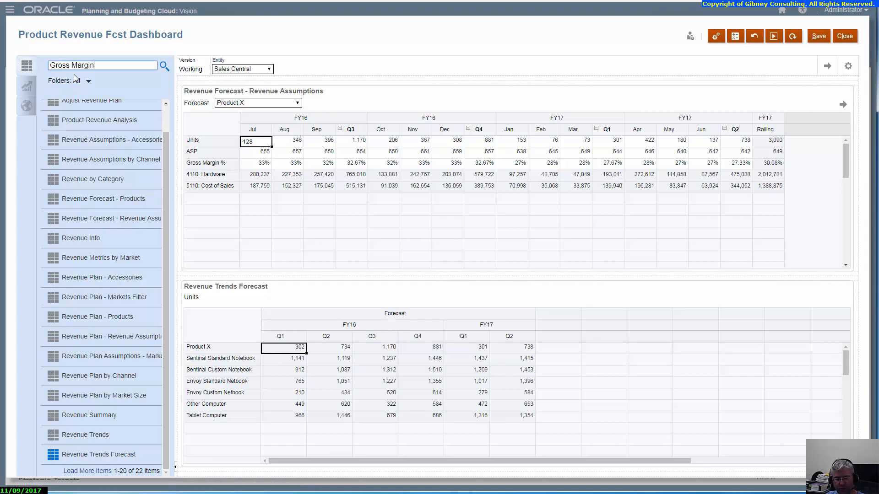
pyautogui.press('Return')
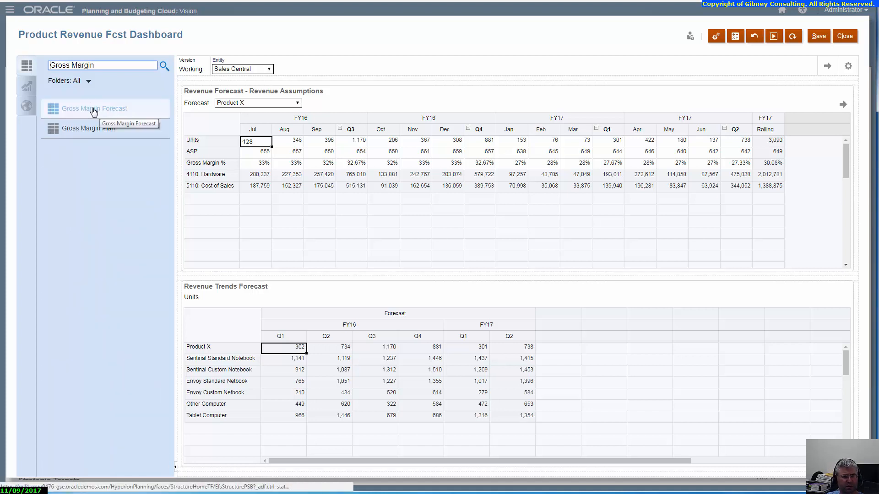
pyautogui.moveTo(94, 111); pyautogui.dragTo(854, 294)
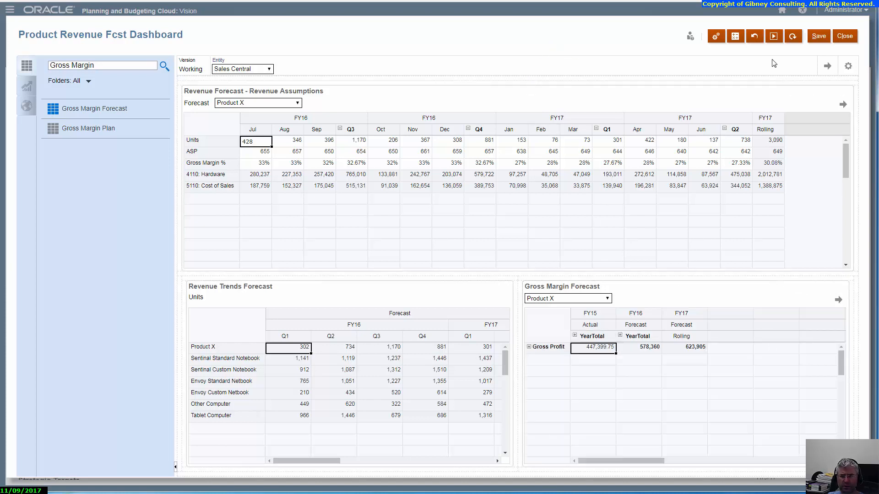
pyautogui.click(819, 36)
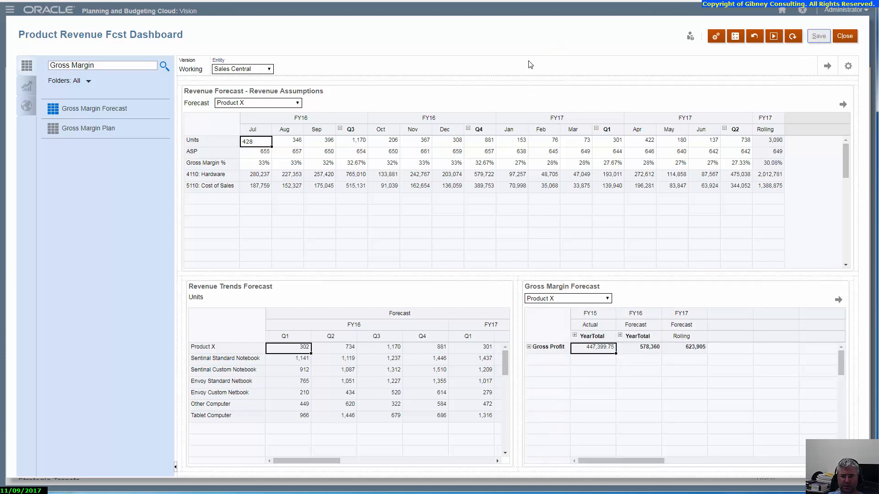
pyautogui.click(481, 135)
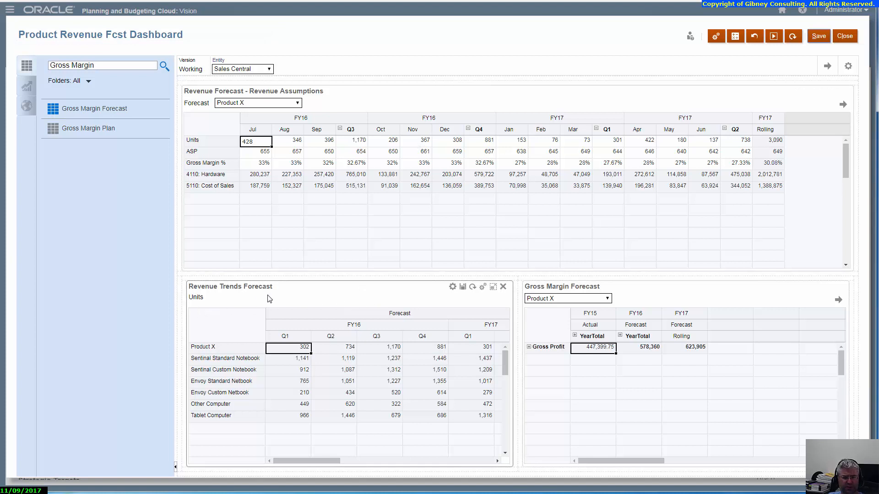
# Step: Set the chart type of the Revenue Trends Forecast form to Line
pyautogui.click(482, 287)
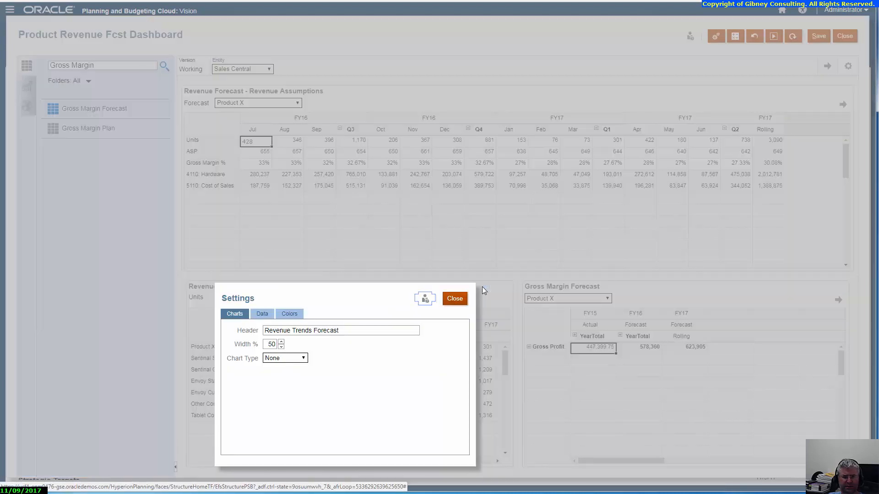
pyautogui.click(306, 359)
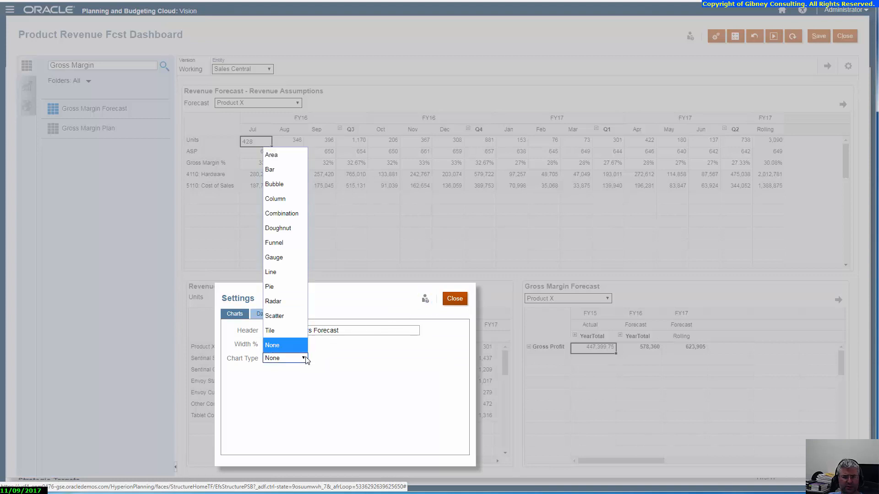
pyautogui.click(301, 279)
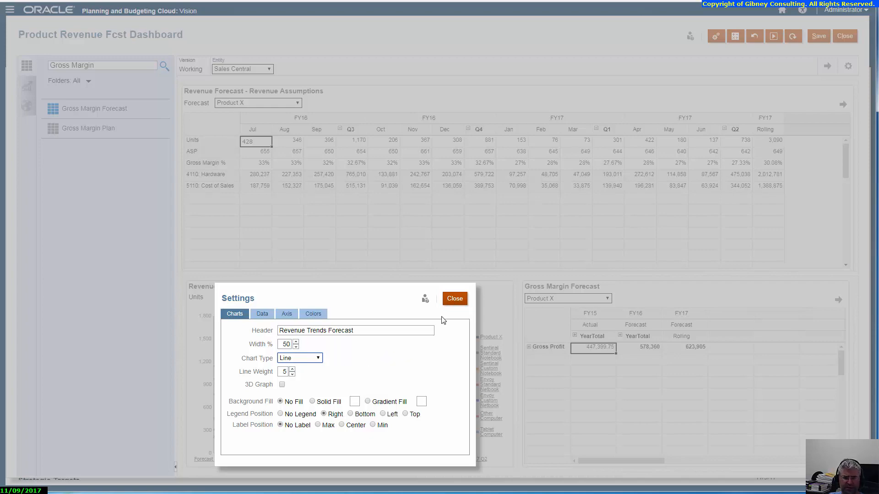
pyautogui.click(455, 300)
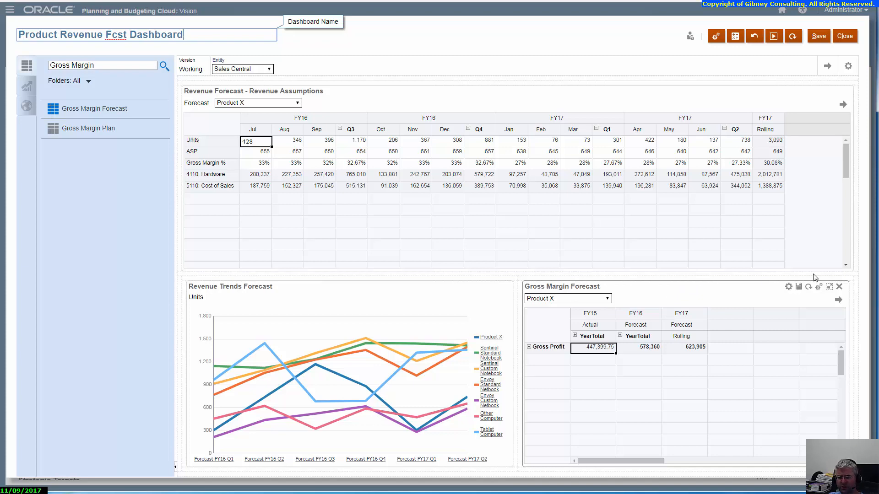
# Step: Set the chart type of the Gross Margin Forecast form to Bar and save the dashboard
pyautogui.click(819, 289)
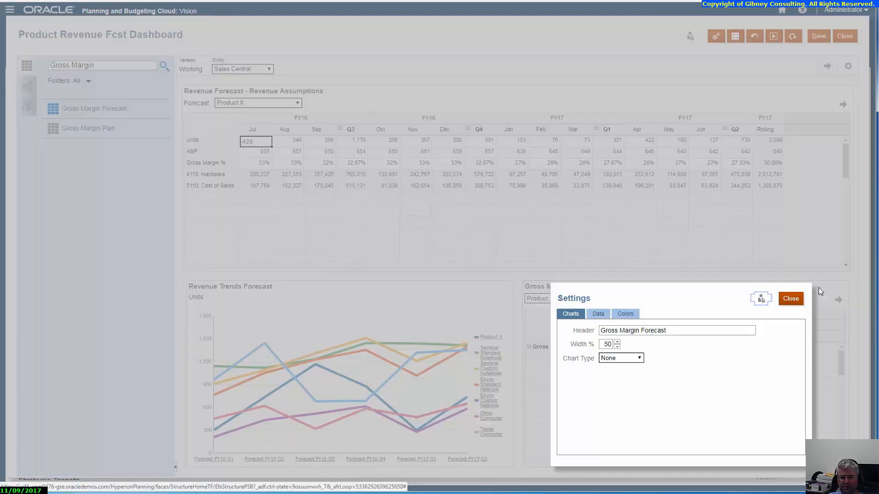
pyautogui.click(639, 360)
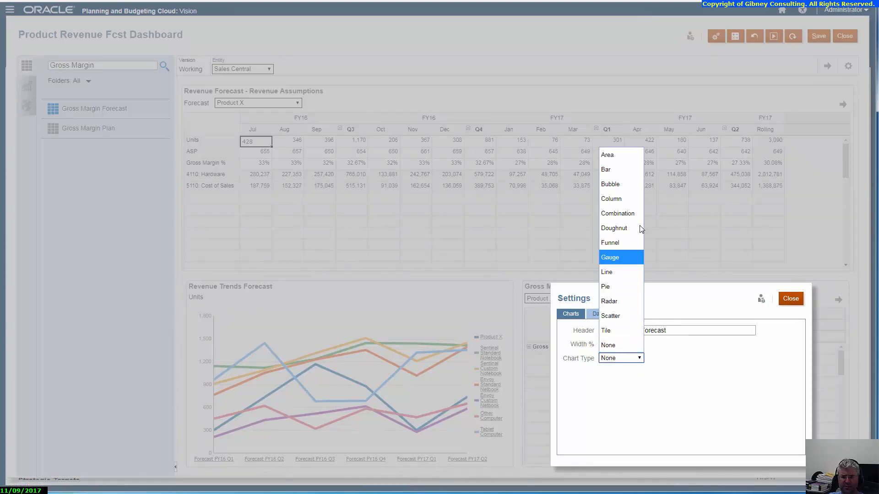
pyautogui.click(627, 169)
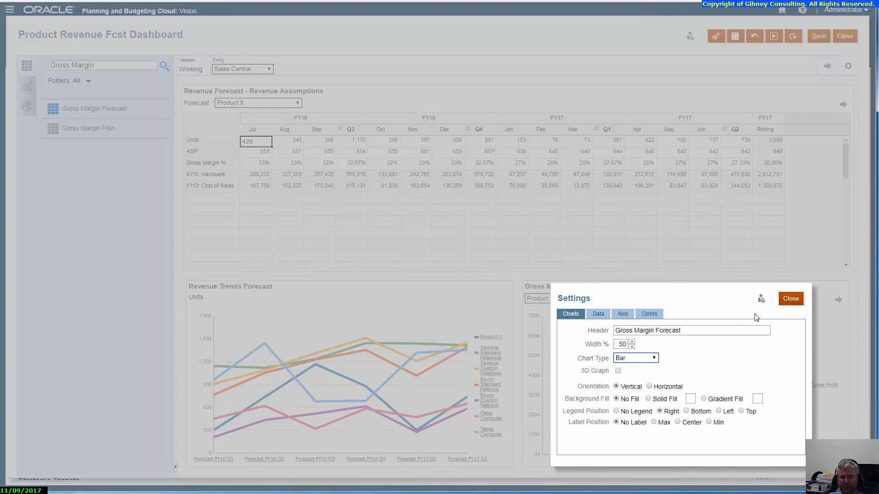
pyautogui.click(793, 303)
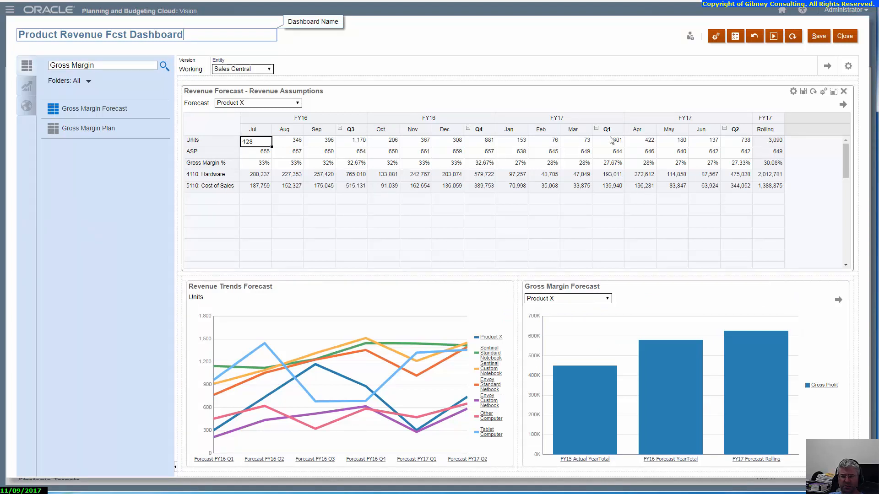
pyautogui.click(819, 40)
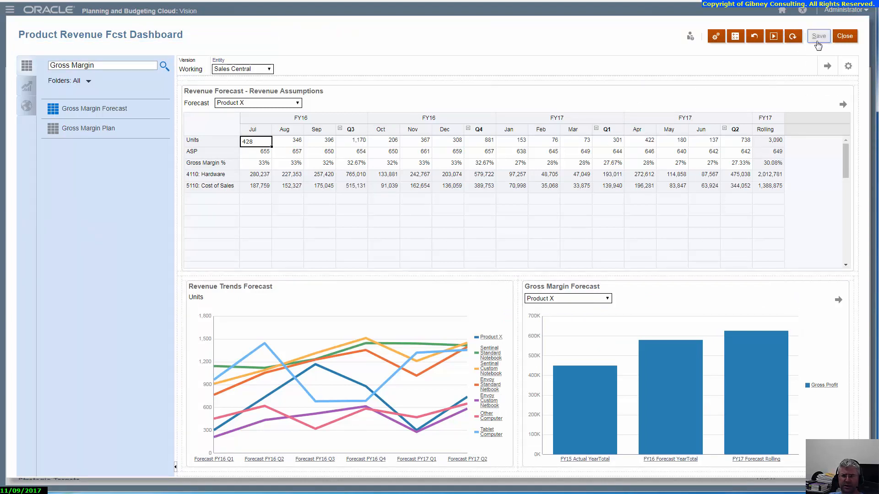
pyautogui.click(482, 135)
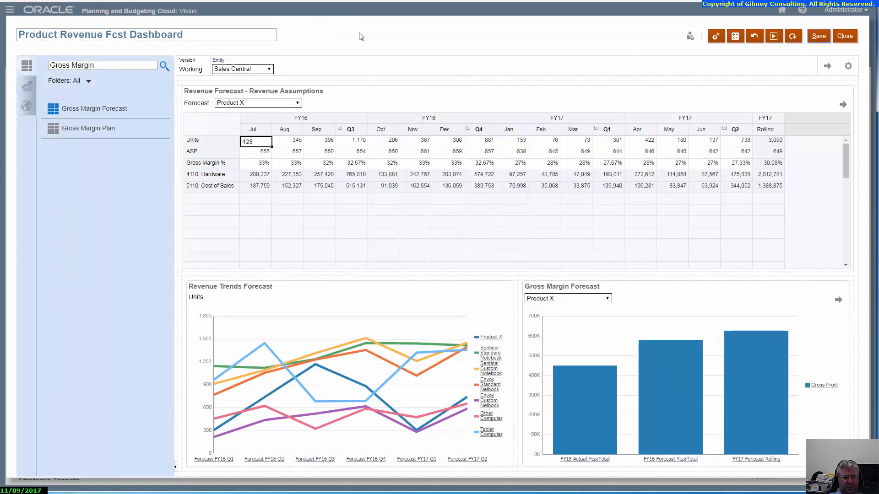
# Step: Add a Commentary object above the Revenue Assumptions form and set its header to "Revenue Tracking Plan"
pyautogui.click(24, 109)
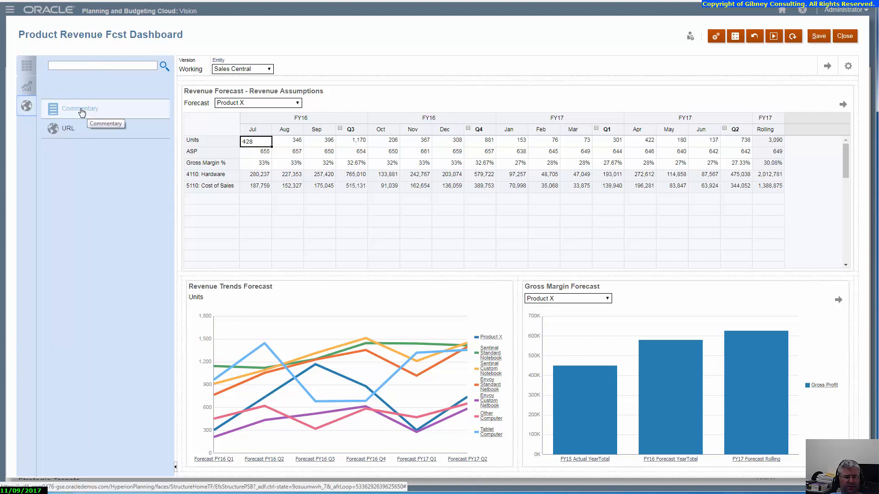
pyautogui.moveTo(82, 112); pyautogui.dragTo(248, 72)
pyautogui.moveTo(251, 82)
pyautogui.mouseDown()
pyautogui.moveTo(247, 54)
pyautogui.moveTo(244, 78)
pyautogui.mouseUp()
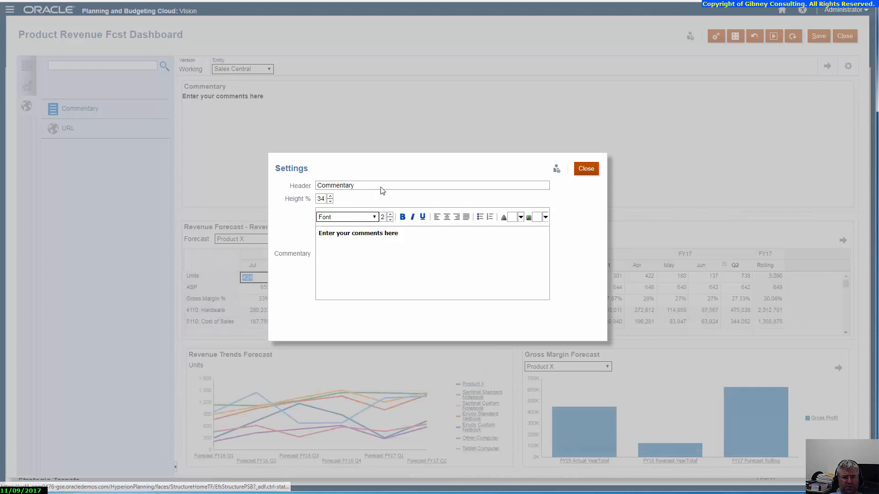
pyautogui.moveTo(372, 185); pyautogui.dragTo(221, 176)
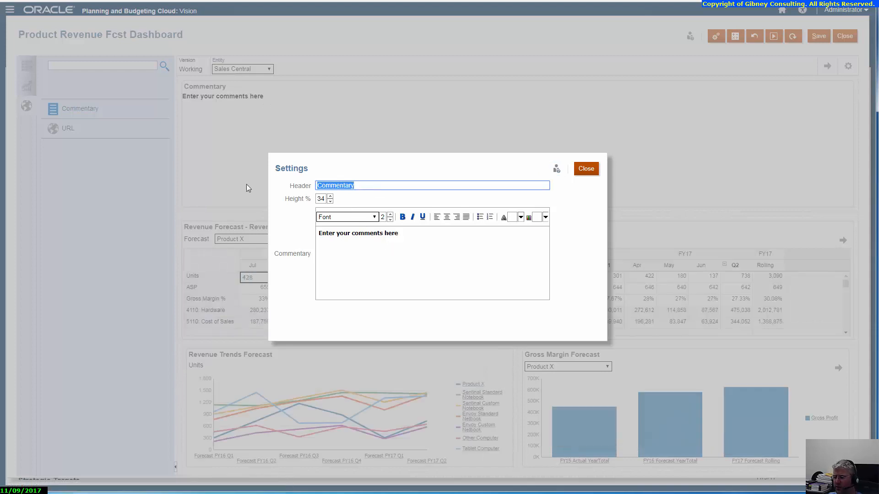
pyautogui.press('BackSpace')
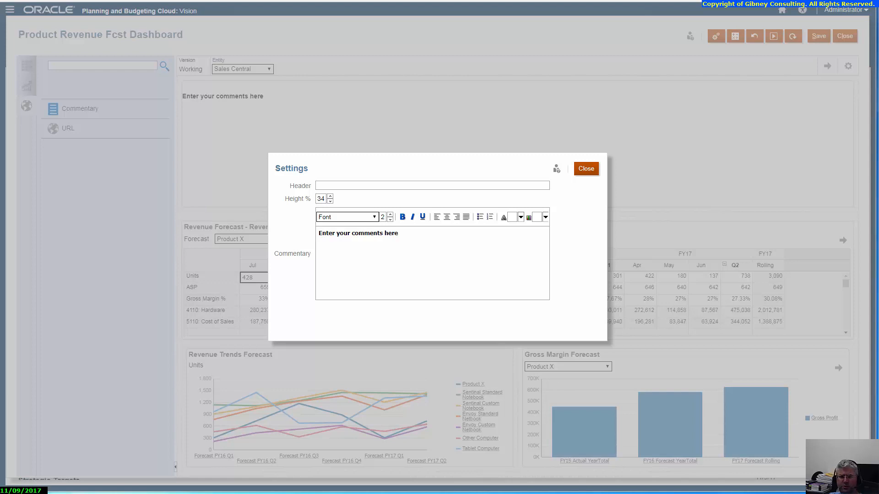
pyautogui.click(353, 185)
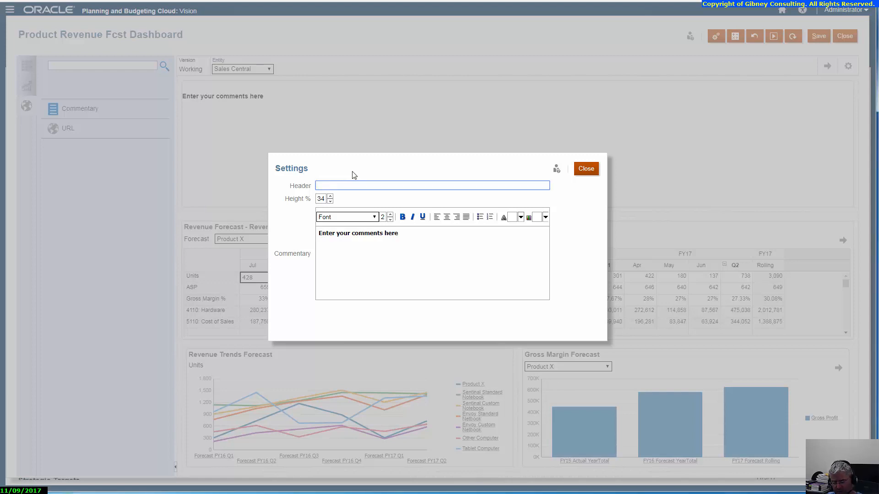
pyautogui.write('Revenue Tracking Plan')
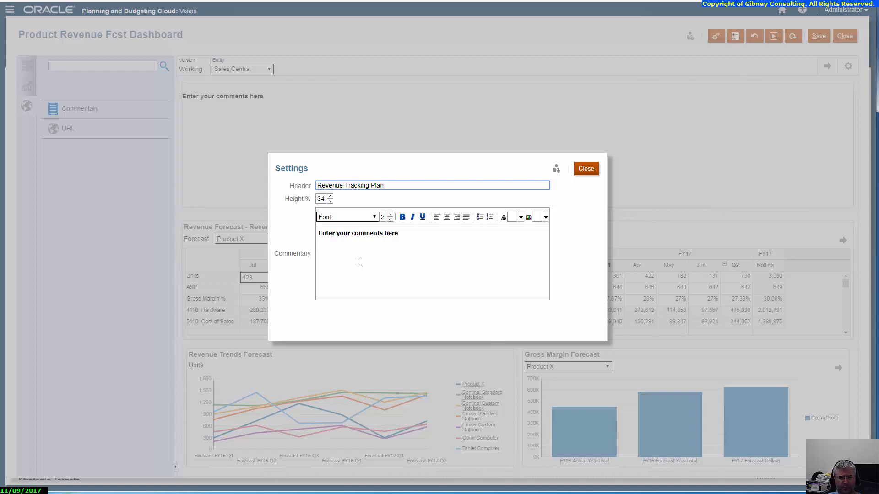
# Step: Replace the placeholder commentary text with "Revenue Forecast Tracked Daily" and close the commentary settings
pyautogui.tripleClick(415, 233)
pyautogui.write('\\')
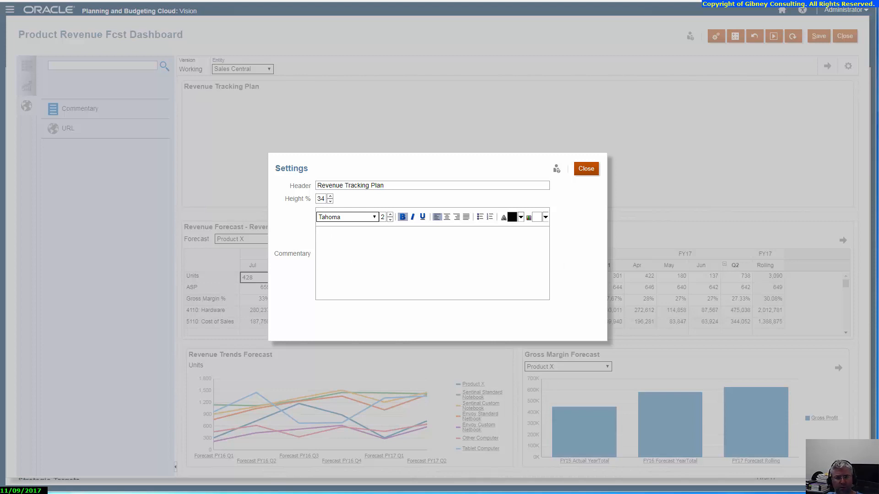
pyautogui.click(462, 261)
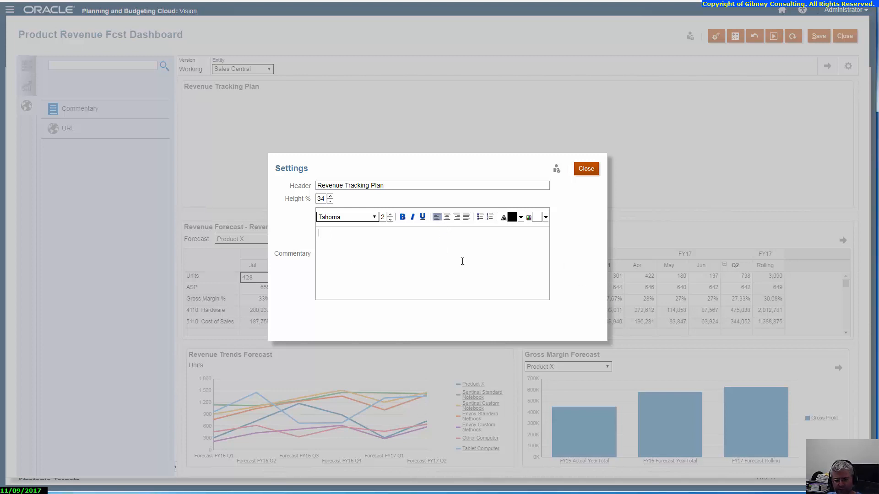
pyautogui.write('Revenu')
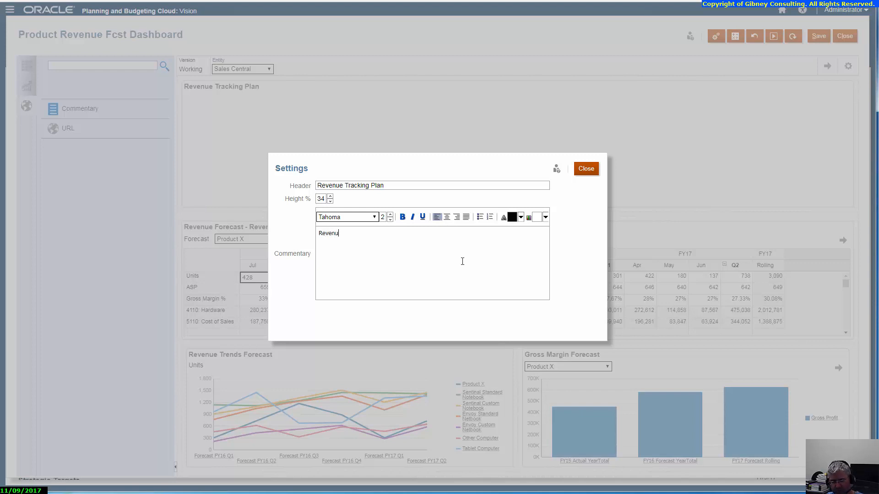
pyautogui.write('e Forecast Tra')
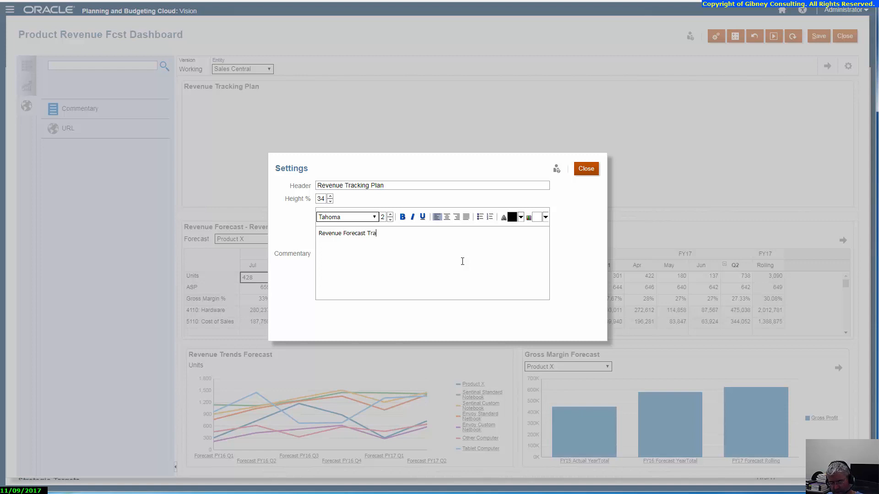
pyautogui.write('cked Daily')
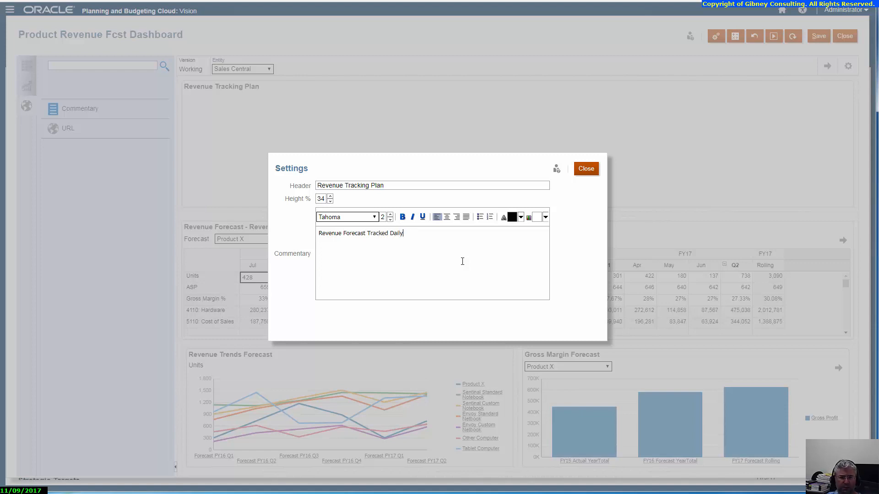
pyautogui.click(586, 175)
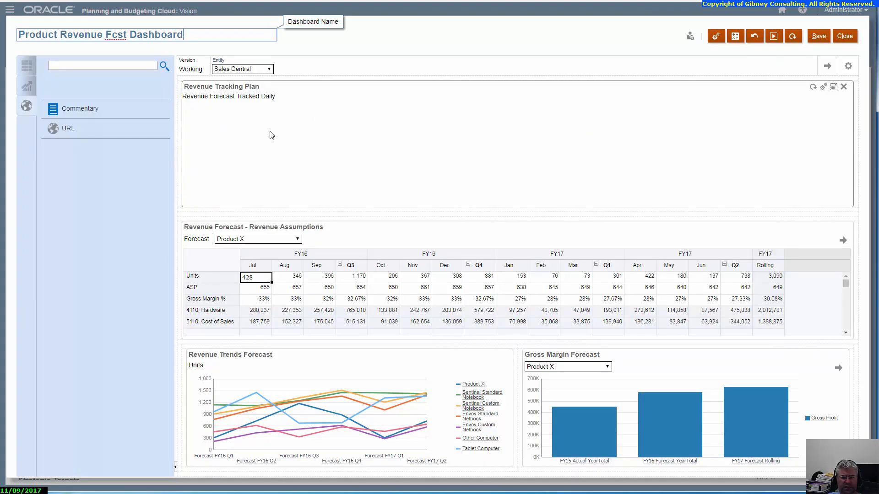
# Step: Set the height of the Revenue Tracking Plan commentary to 10% and save the dashboard
pyautogui.click(821, 90)
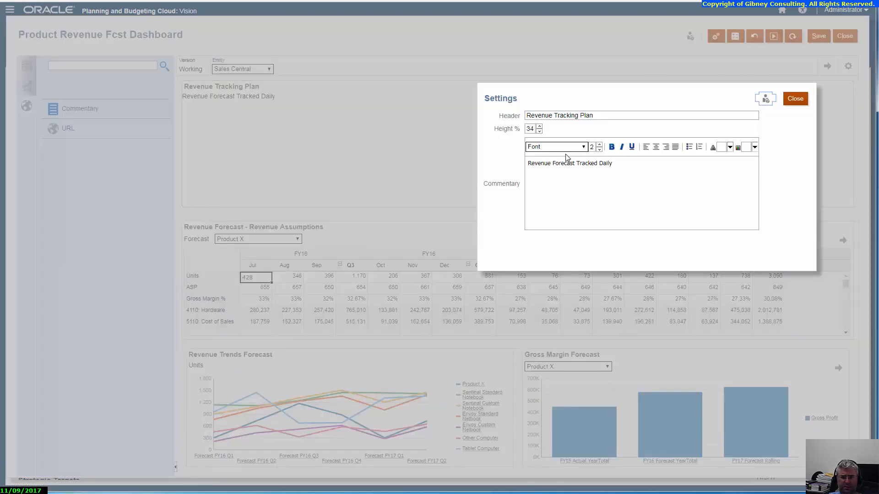
pyautogui.doubleClick(529, 129)
pyautogui.write('10')
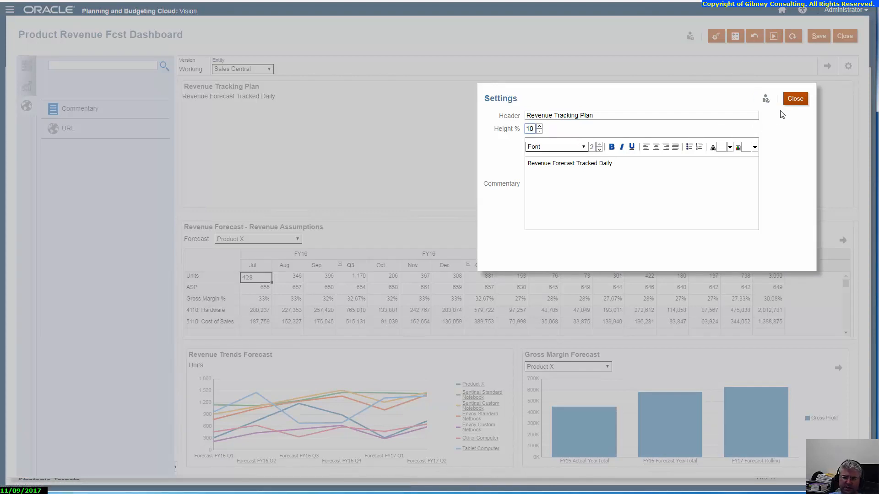
pyautogui.click(795, 99)
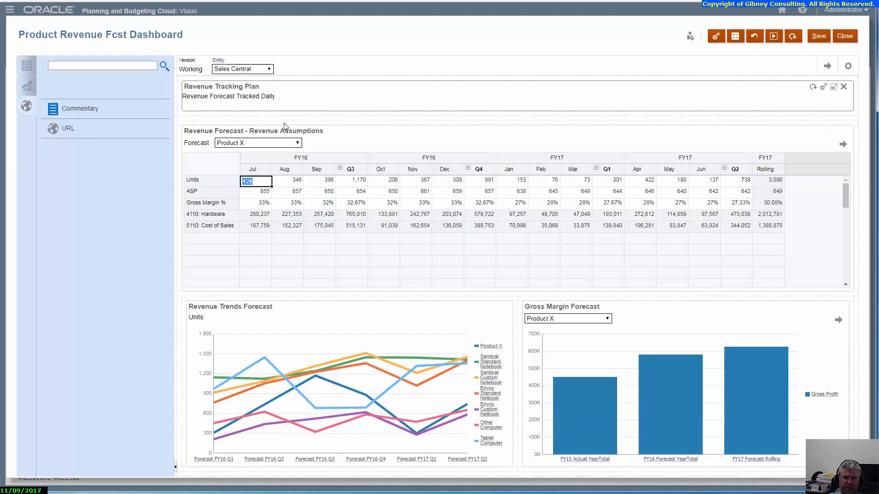
pyautogui.click(819, 36)
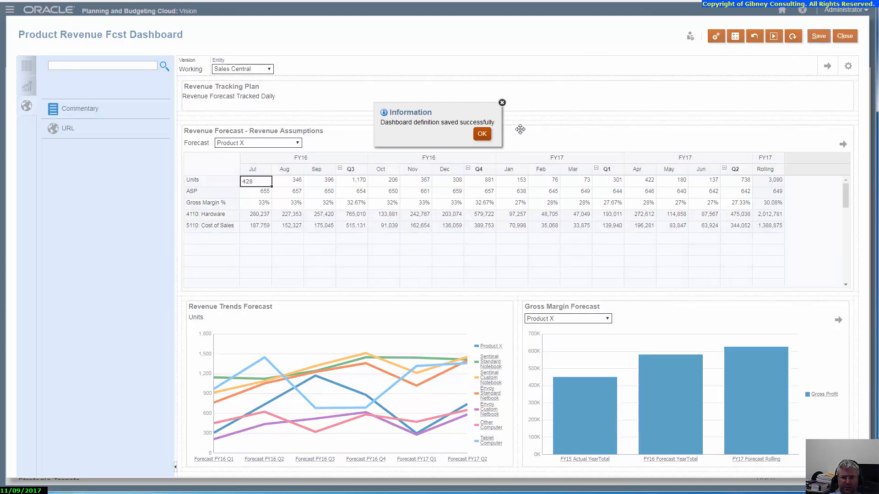
pyautogui.click(482, 134)
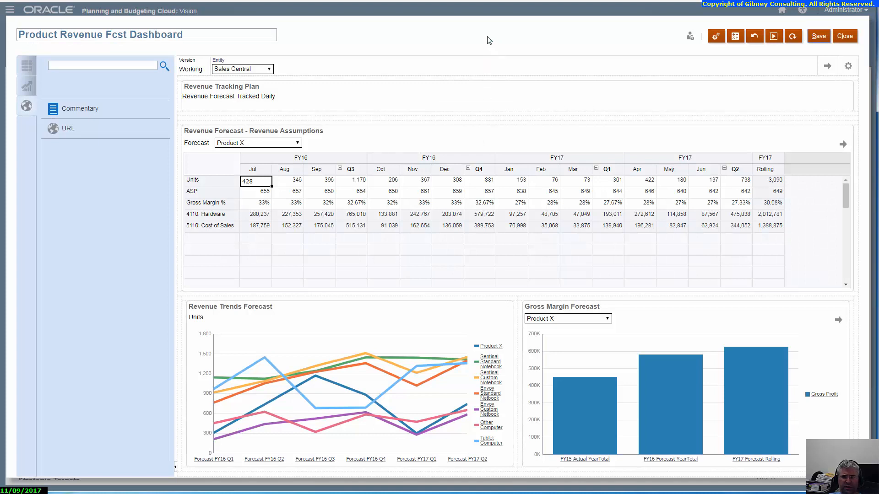
# Step: Run the Product Revenue Fcst Dashboard to preview it as end users see it
pyautogui.click(774, 38)
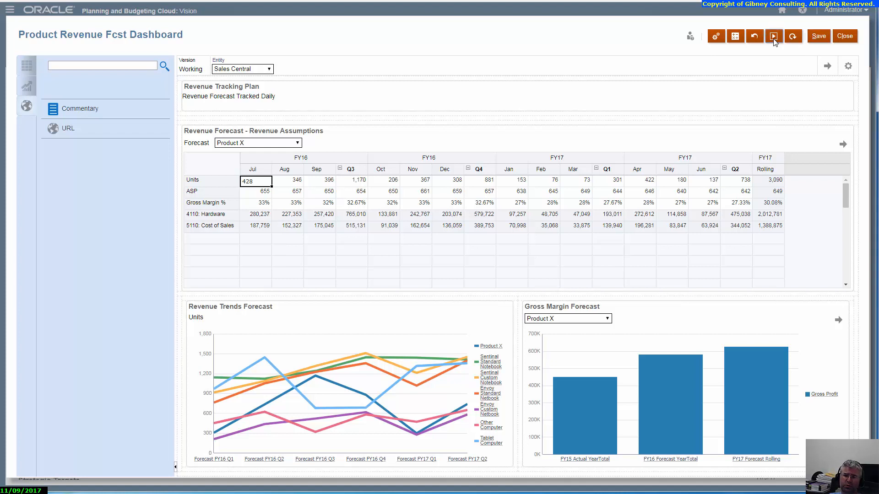